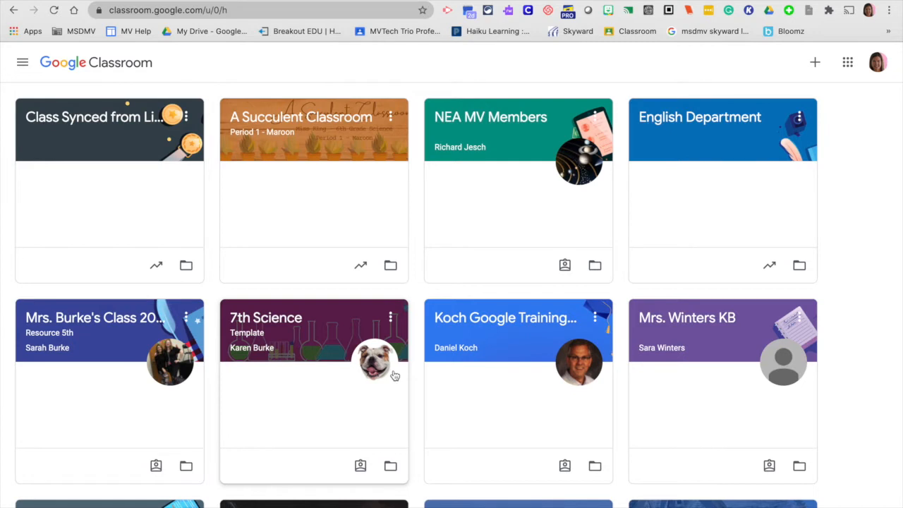
# In the Class Synced from Little SIS (Skyward) classwork, reuse the first Lesson 1 draft from MVTech Trio Professional Development without copying attachments
pyautogui.click(96, 118)
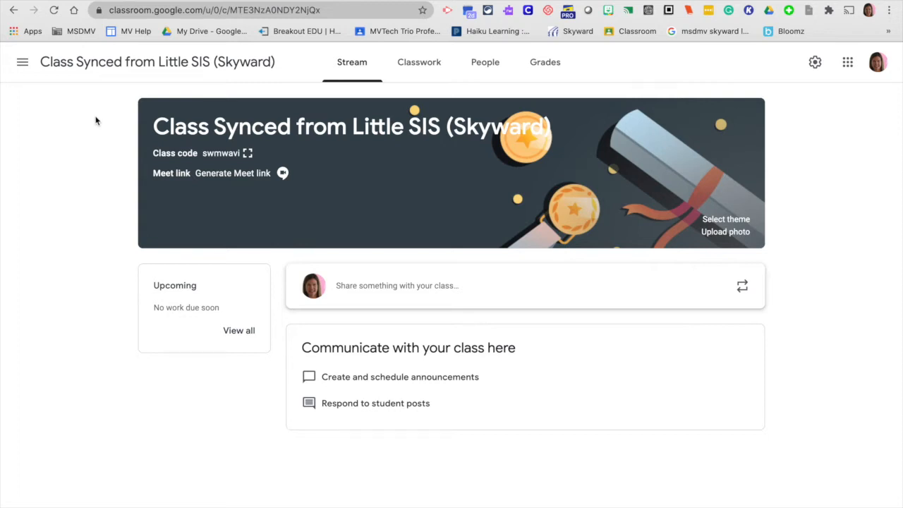
pyautogui.click(436, 65)
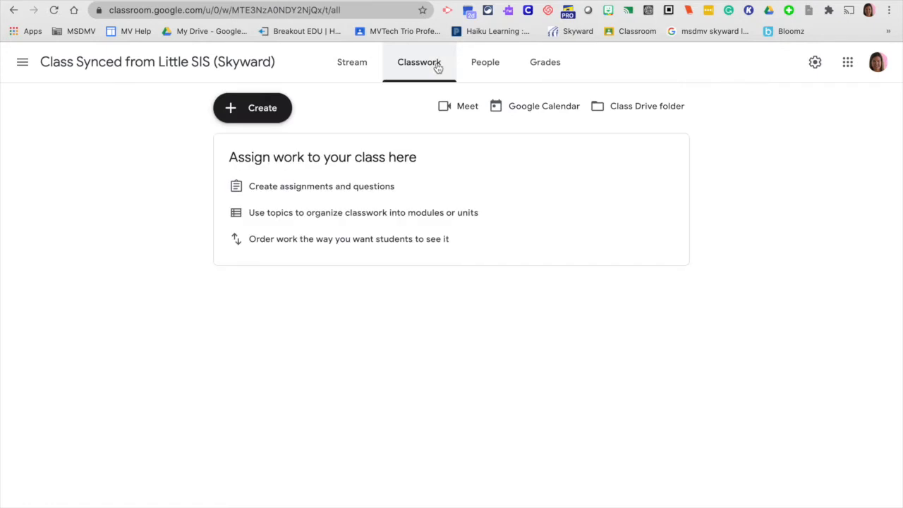
pyautogui.click(256, 108)
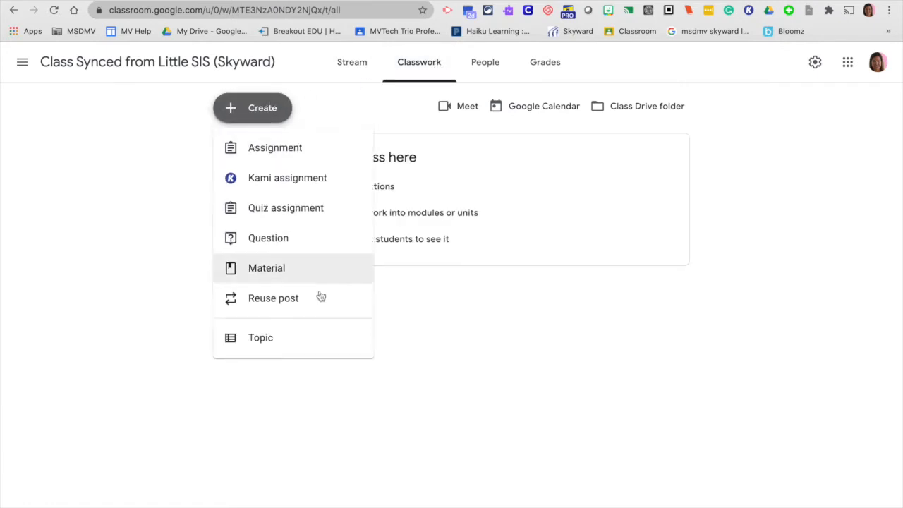
pyautogui.click(282, 301)
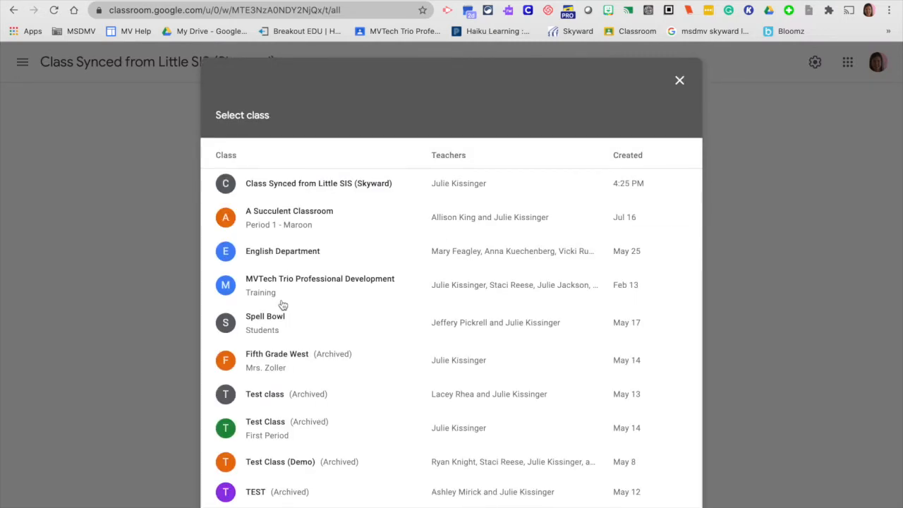
pyautogui.click(276, 287)
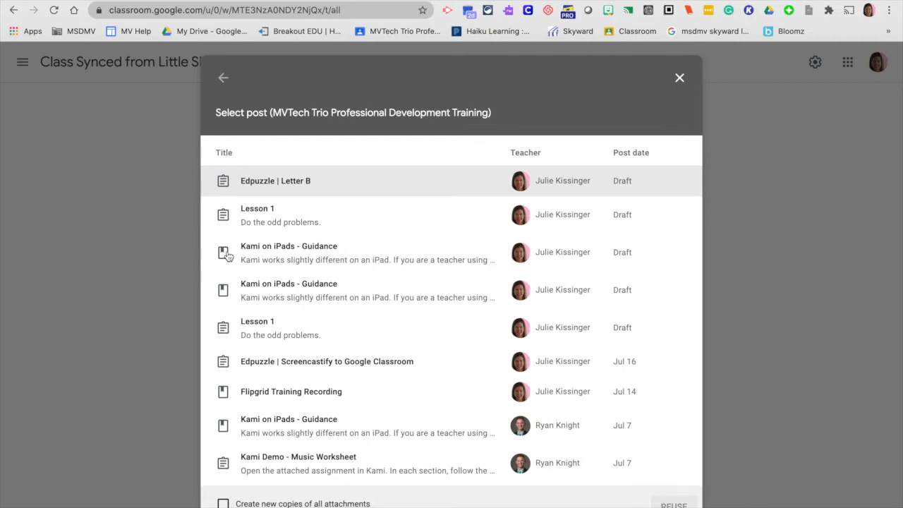
pyautogui.click(251, 225)
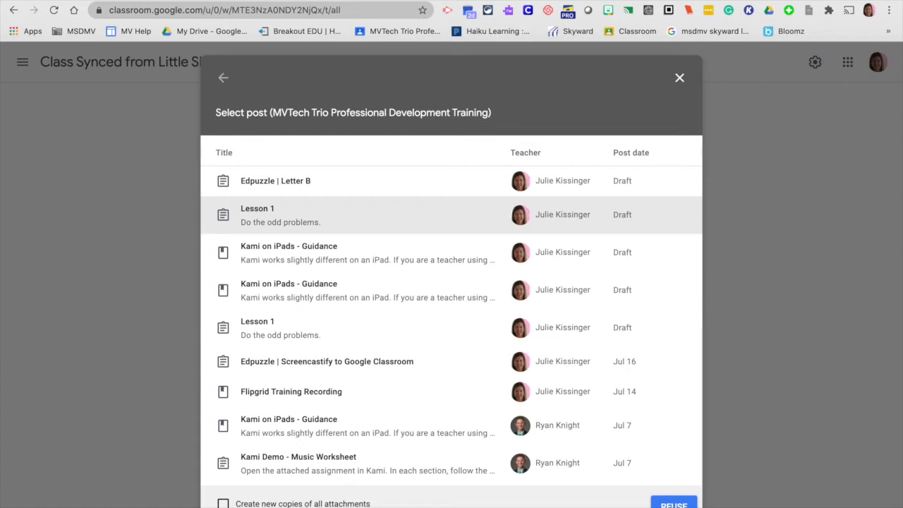
pyautogui.click(673, 504)
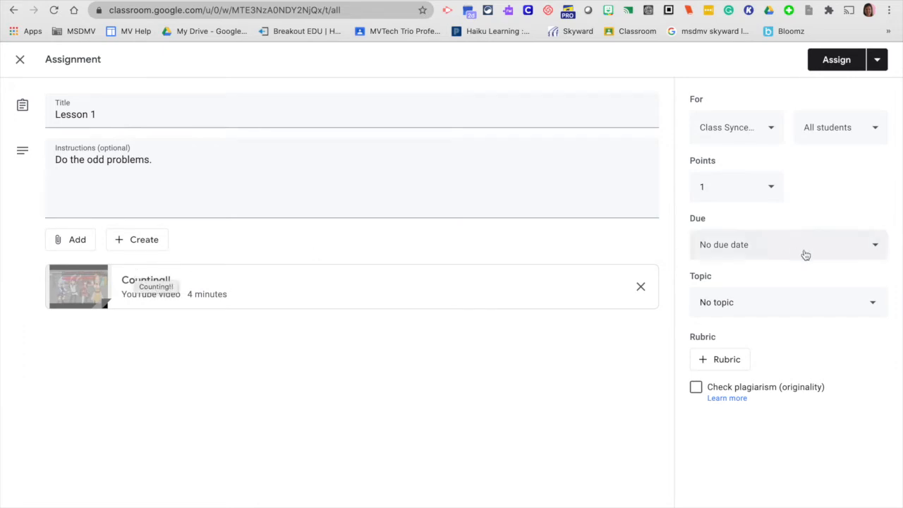
# Try to file the Lesson 1 assignment under a new topic named Week 1 Lessons
pyautogui.click(784, 302)
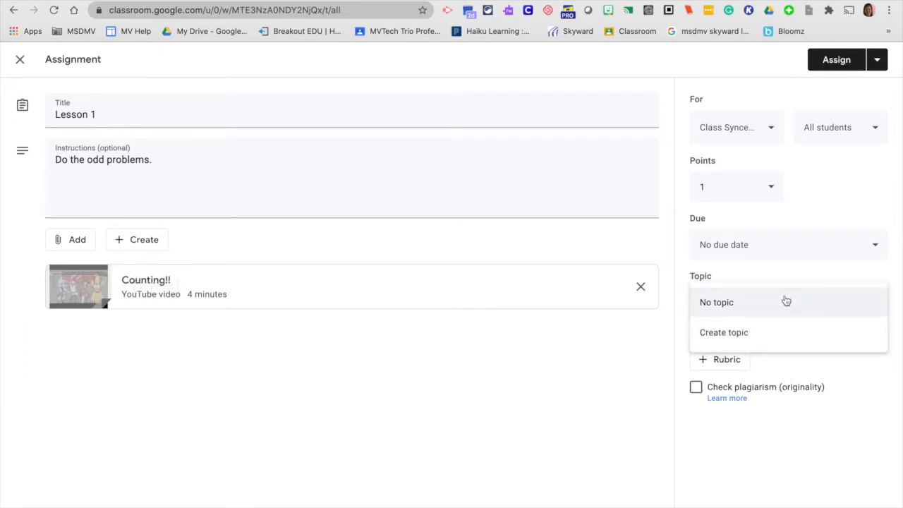
pyautogui.click(758, 336)
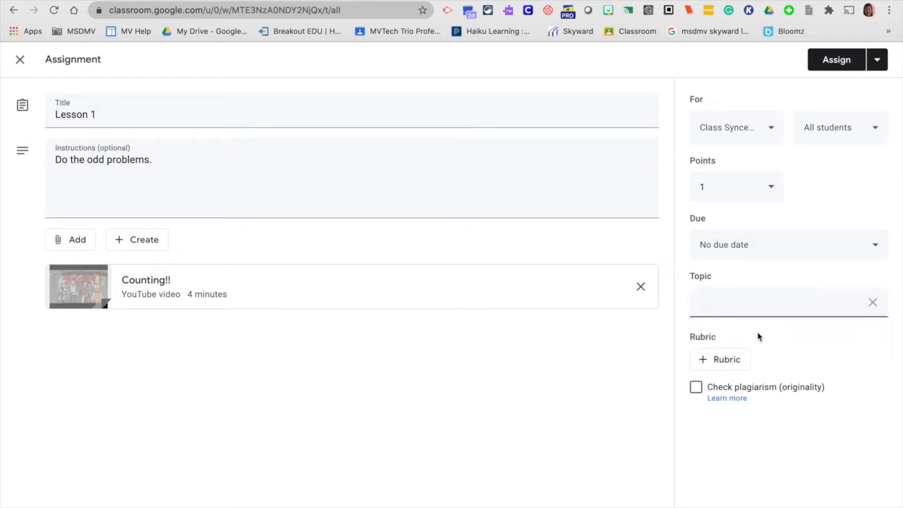
pyautogui.write('Week 1 Lessons')
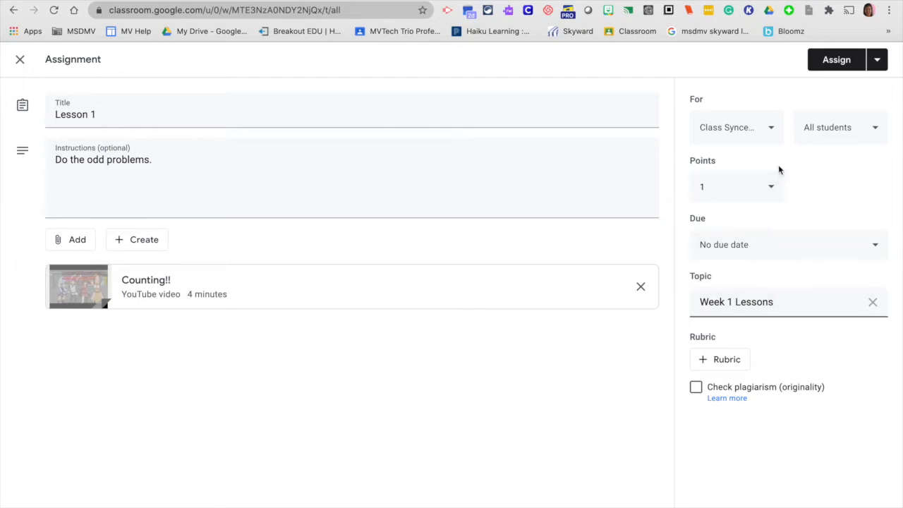
# Set the Lesson 1 assignment's points to 10 and close it as a draft
pyautogui.click(765, 191)
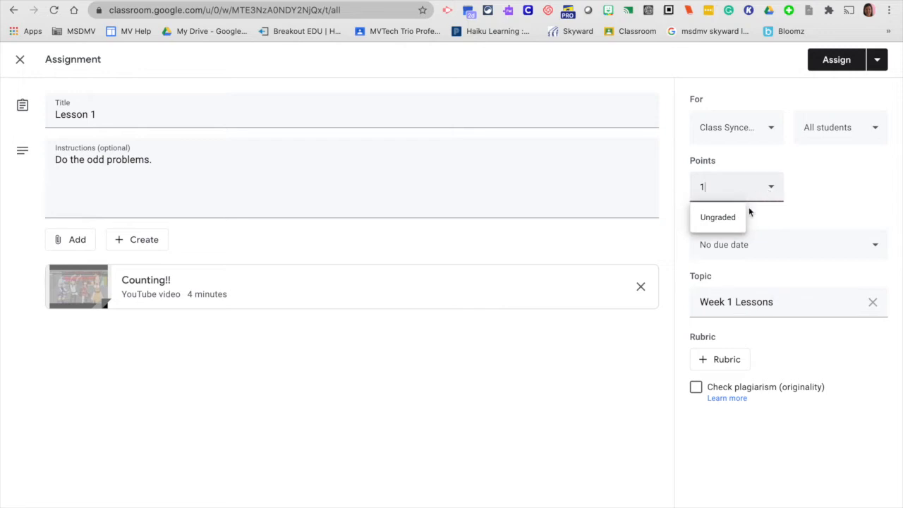
pyautogui.press('BackSpace')
pyautogui.write('10')
pyautogui.click(855, 176)
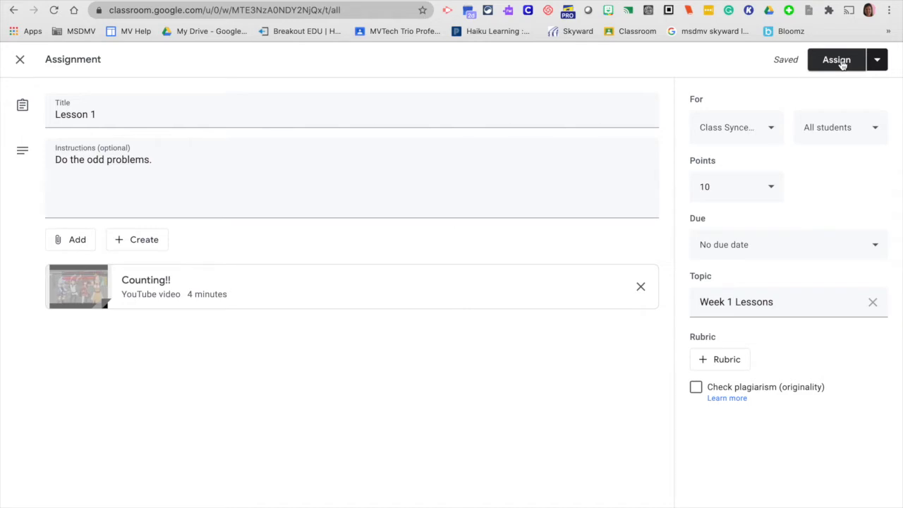
pyautogui.click(19, 60)
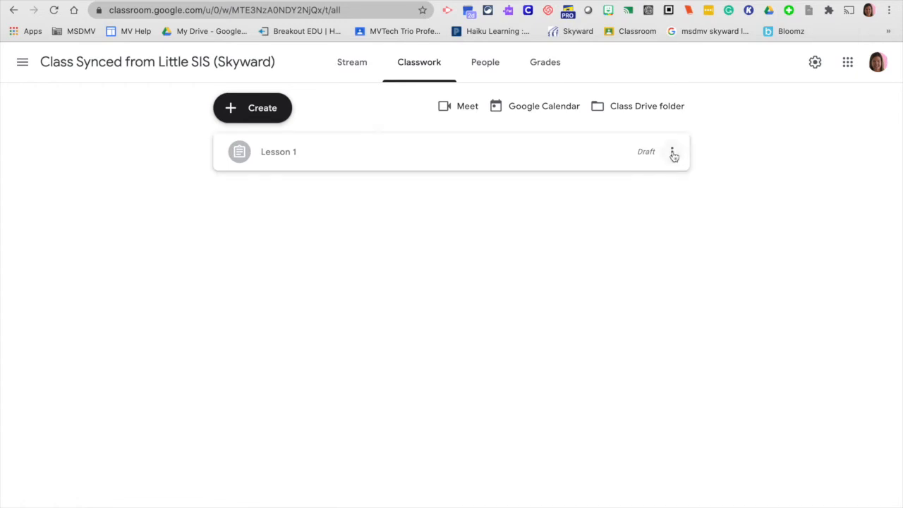
# Reopen the Lesson 1 draft for editing and assign it to all students
pyautogui.click(673, 153)
pyautogui.click(641, 179)
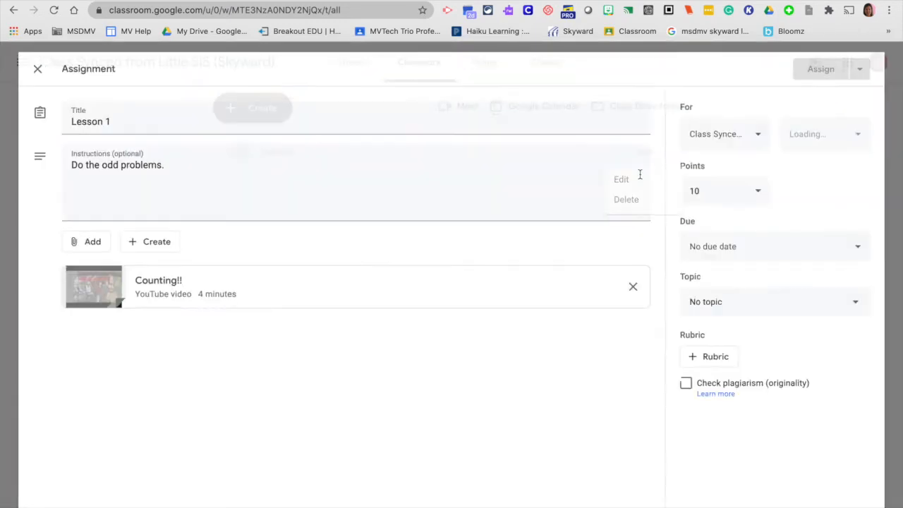
pyautogui.click(838, 62)
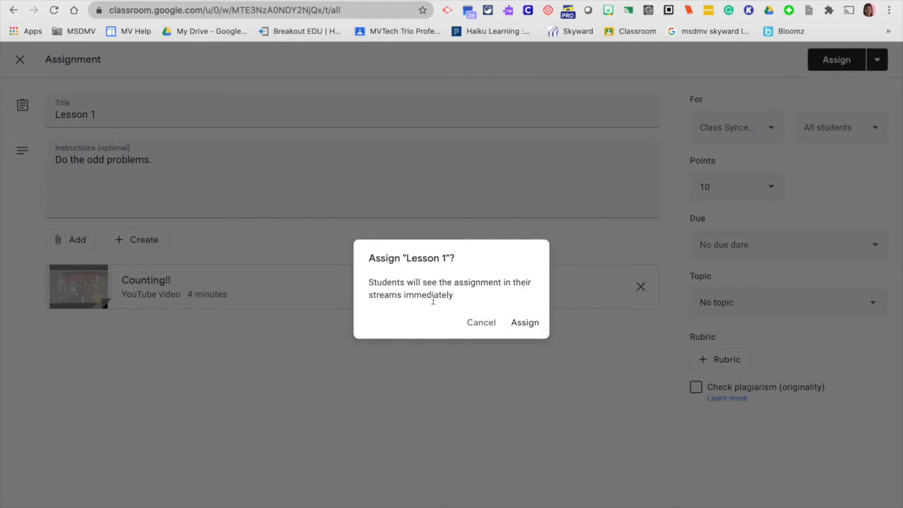
pyautogui.click(525, 323)
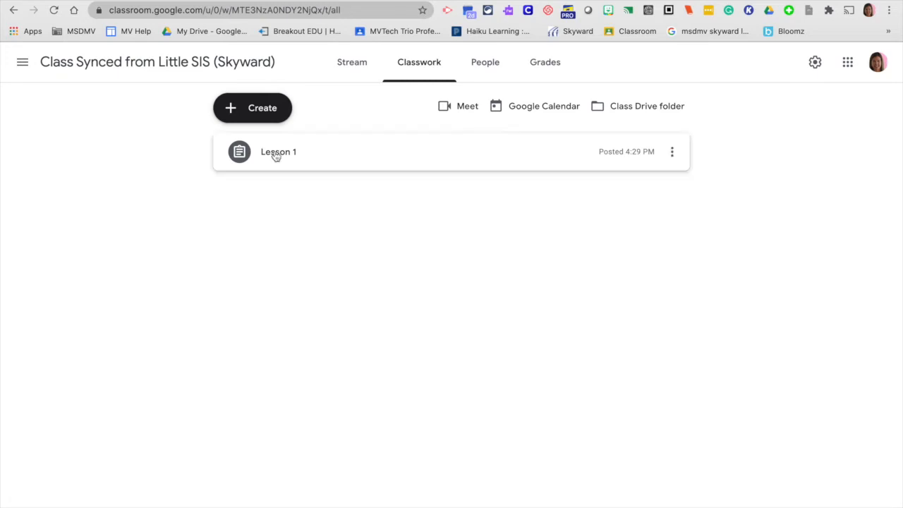
# Add a classwork topic named Week 1
pyautogui.click(258, 108)
pyautogui.click(278, 338)
pyautogui.click(427, 290)
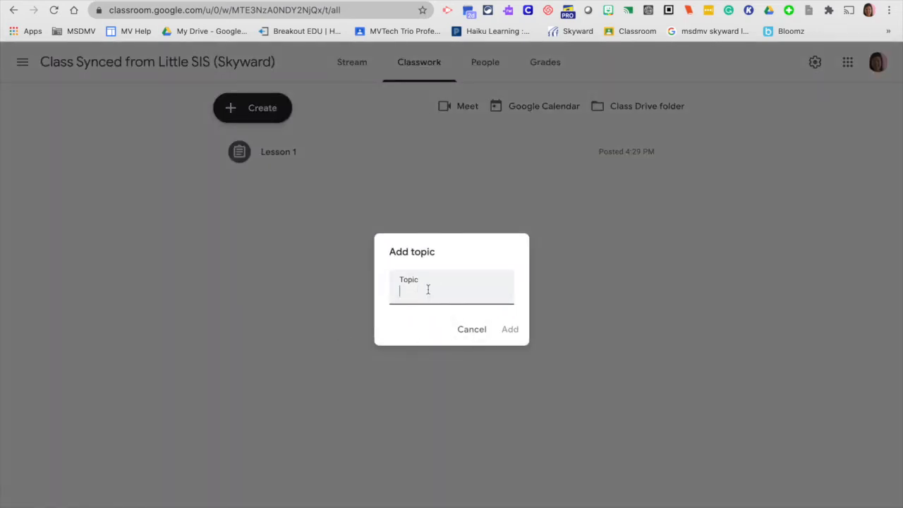
pyautogui.write('Week 1')
pyautogui.click(507, 328)
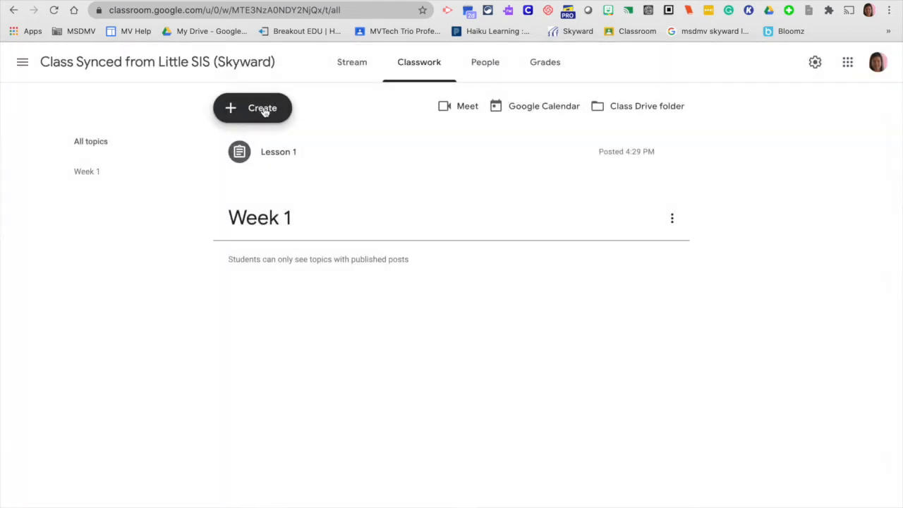
# Add a classwork topic named Week 2
pyautogui.click(263, 109)
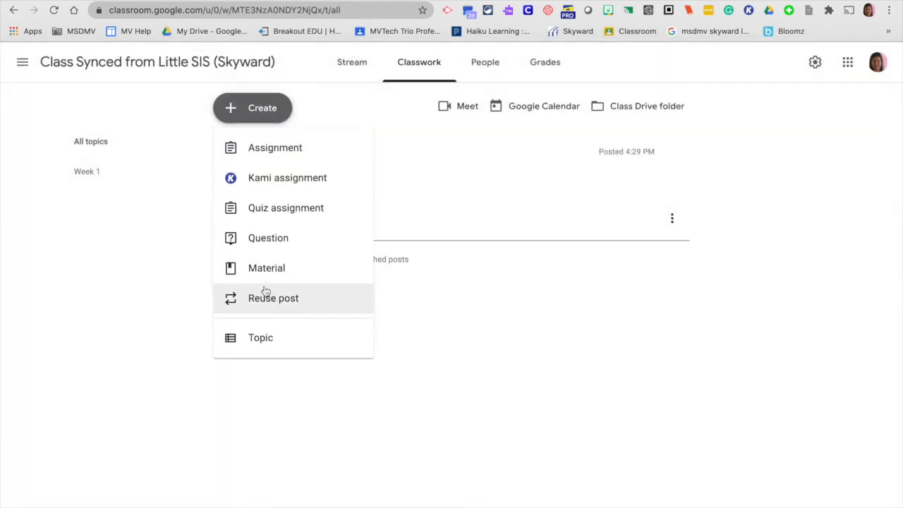
pyautogui.click(260, 338)
pyautogui.write('Week 2')
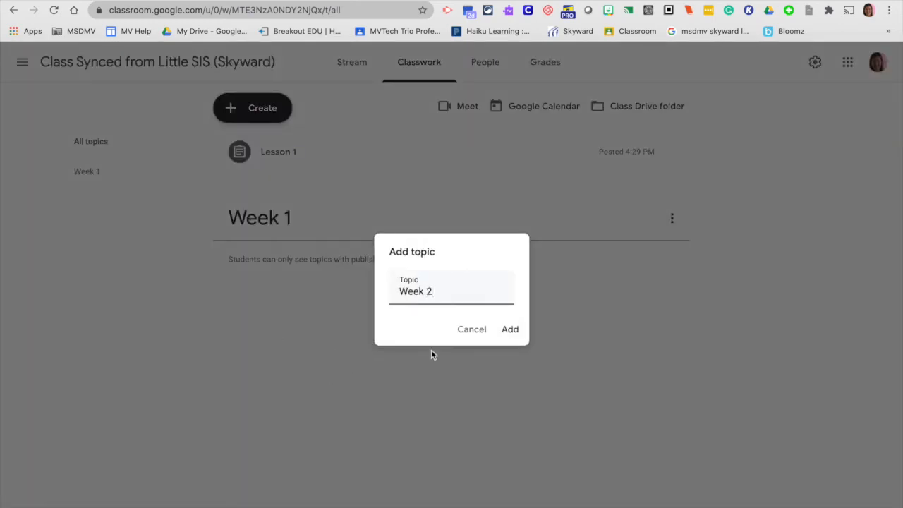
pyautogui.click(509, 331)
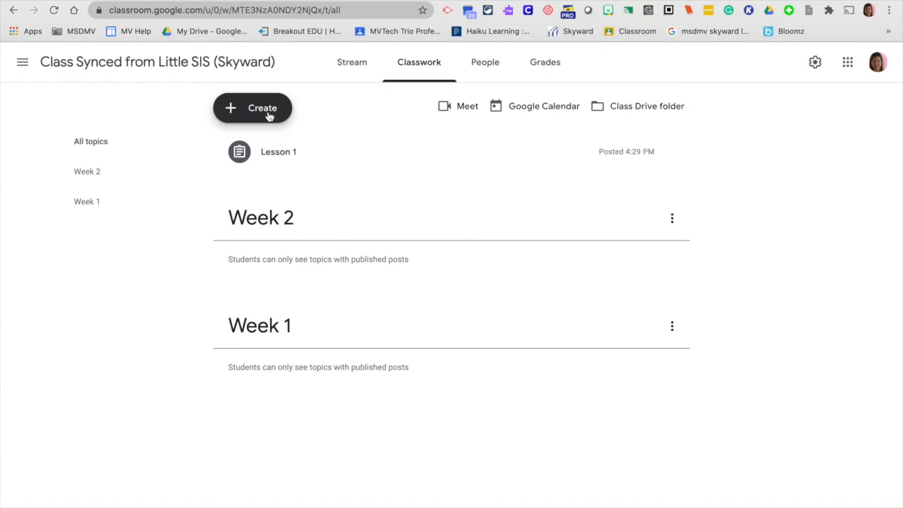
# Add a classwork topic named Week 3
pyautogui.click(268, 115)
pyautogui.click(261, 337)
pyautogui.write('Week')
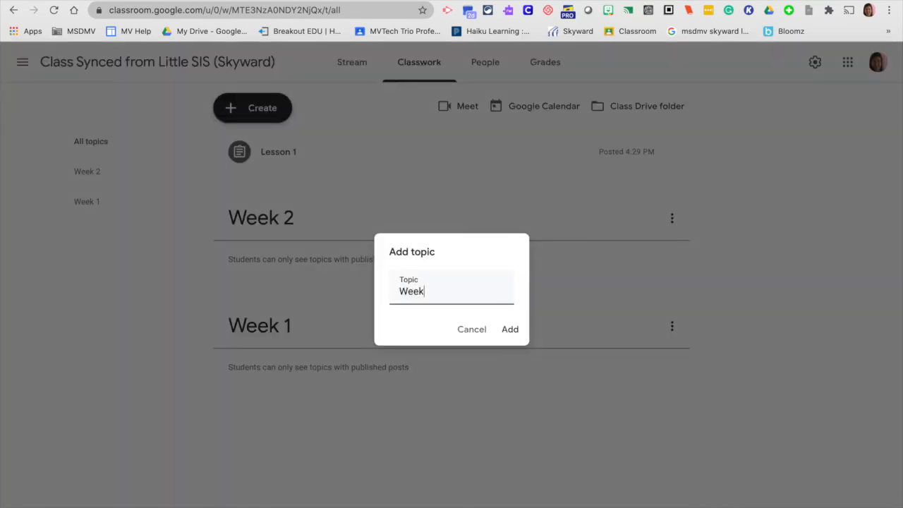
pyautogui.write(' 3')
pyautogui.click(510, 330)
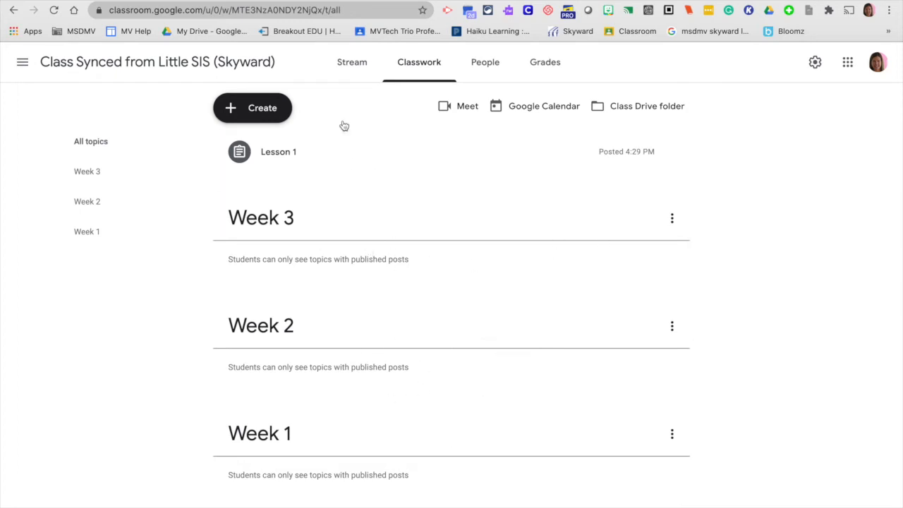
# Reuse the first Kami on iPads - Guidance draft from the MVTech Trio Professional Development class
pyautogui.click(256, 111)
pyautogui.click(273, 299)
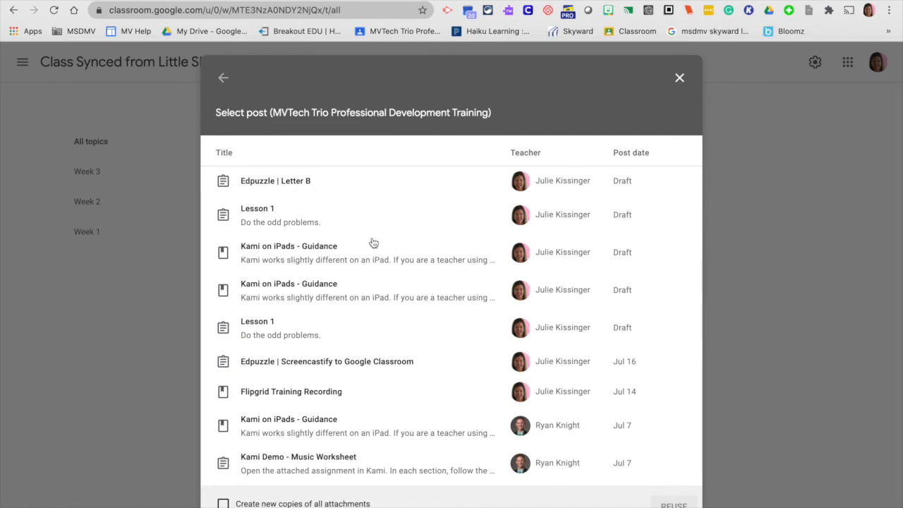
pyautogui.click(223, 79)
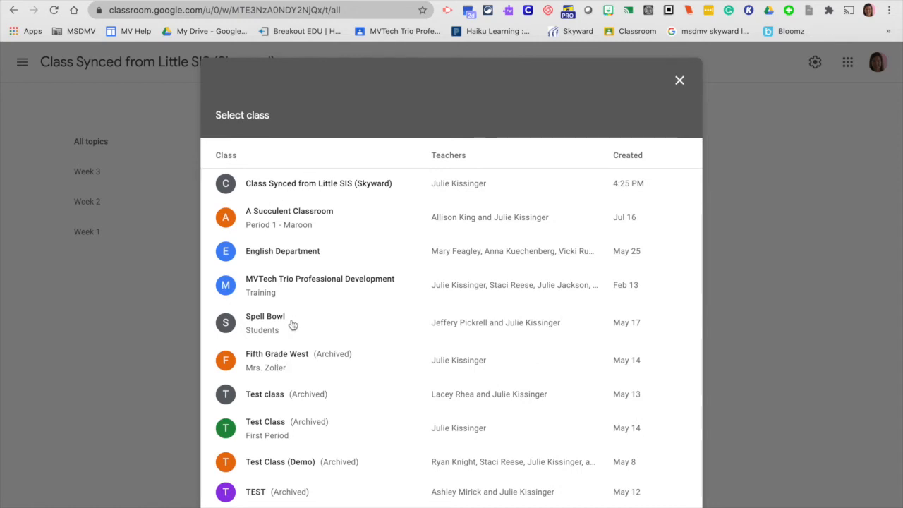
pyautogui.click(302, 282)
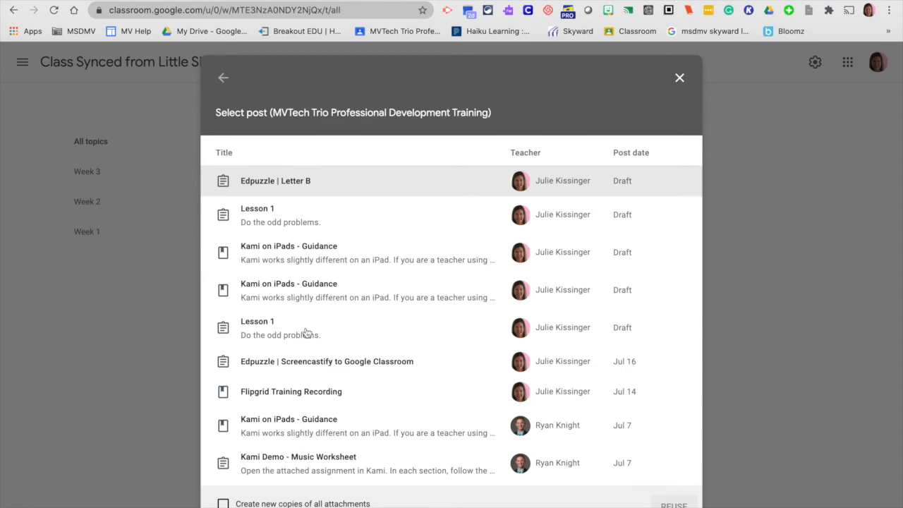
pyautogui.click(297, 253)
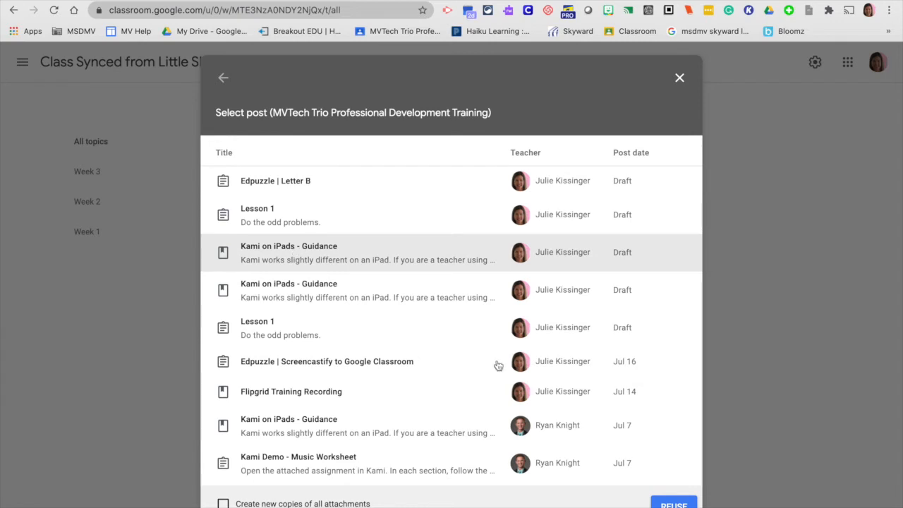
pyautogui.click(673, 504)
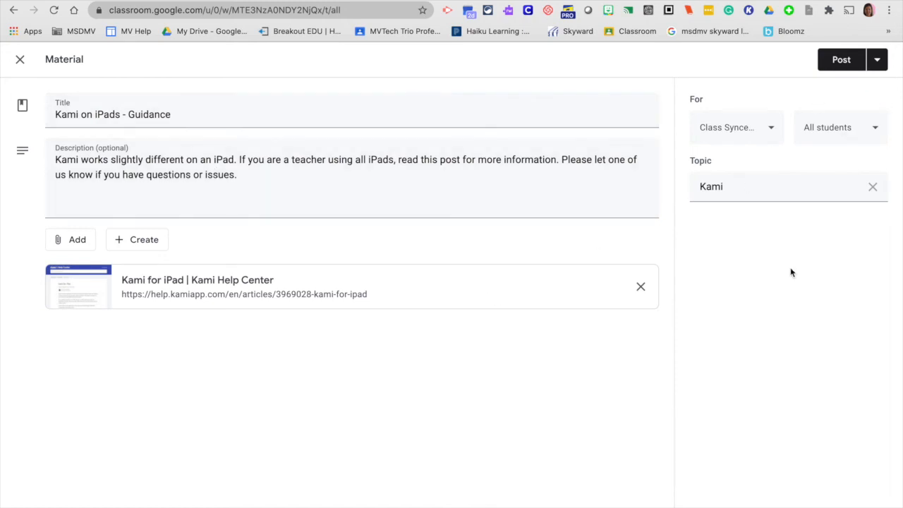
# Replace the Kami material's topic with Week 3 and close the material as a draft
pyautogui.click(771, 186)
pyautogui.click(873, 186)
pyautogui.click(874, 190)
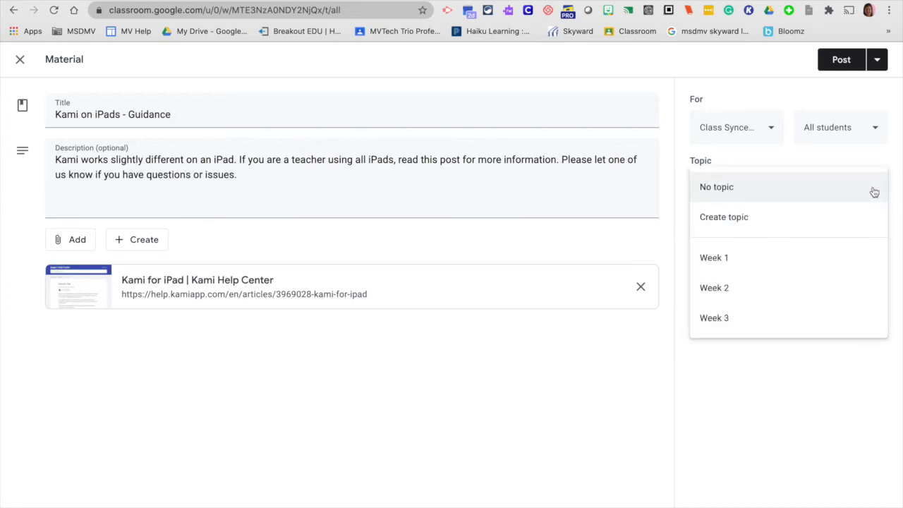
pyautogui.click(768, 325)
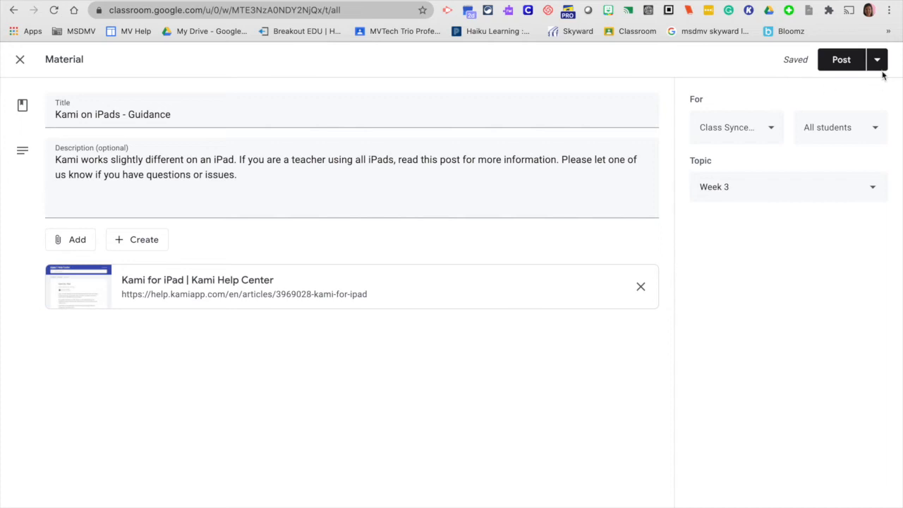
pyautogui.click(20, 62)
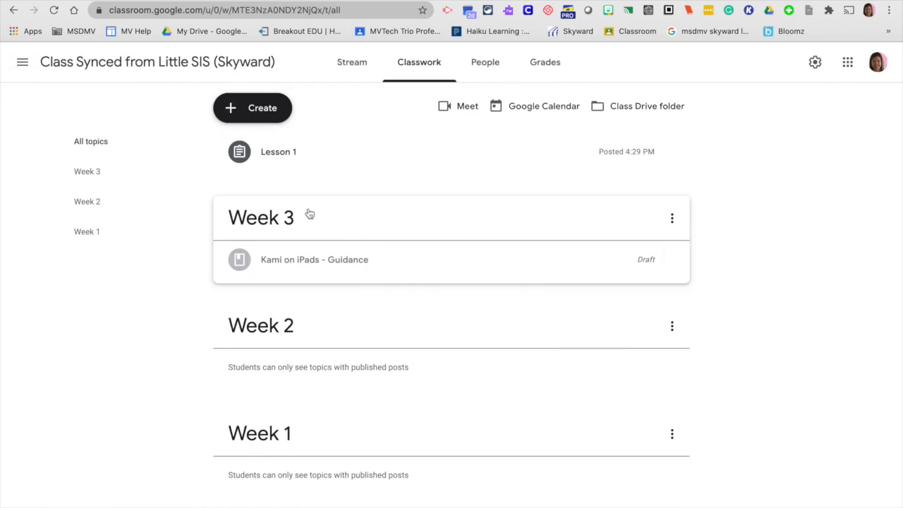
# Reopen the Kami on iPads - Guidance draft for editing and post it to the class
pyautogui.click(672, 259)
pyautogui.click(650, 286)
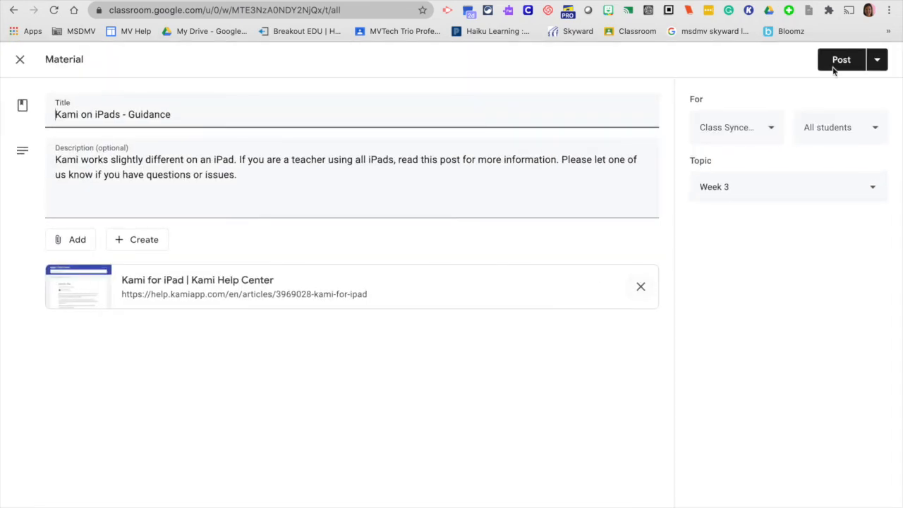
pyautogui.click(844, 62)
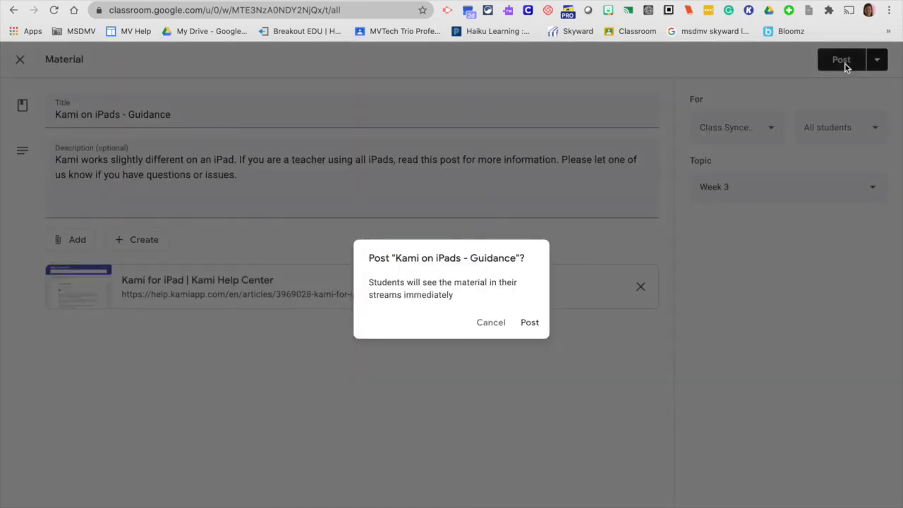
pyautogui.click(532, 326)
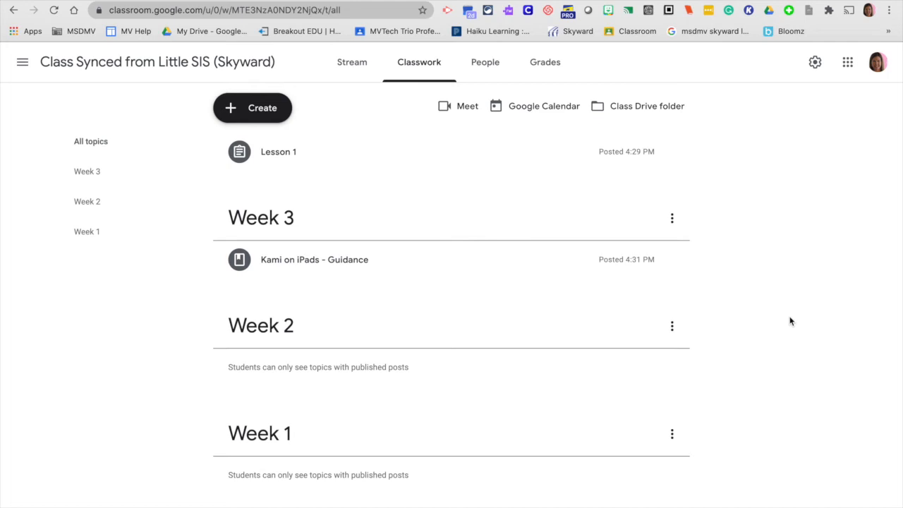
pyautogui.click(672, 222)
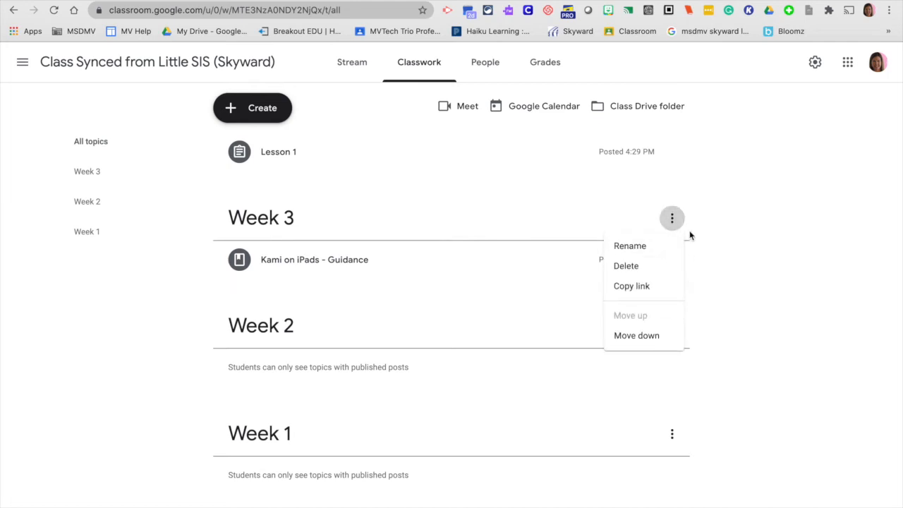
pyautogui.click(730, 233)
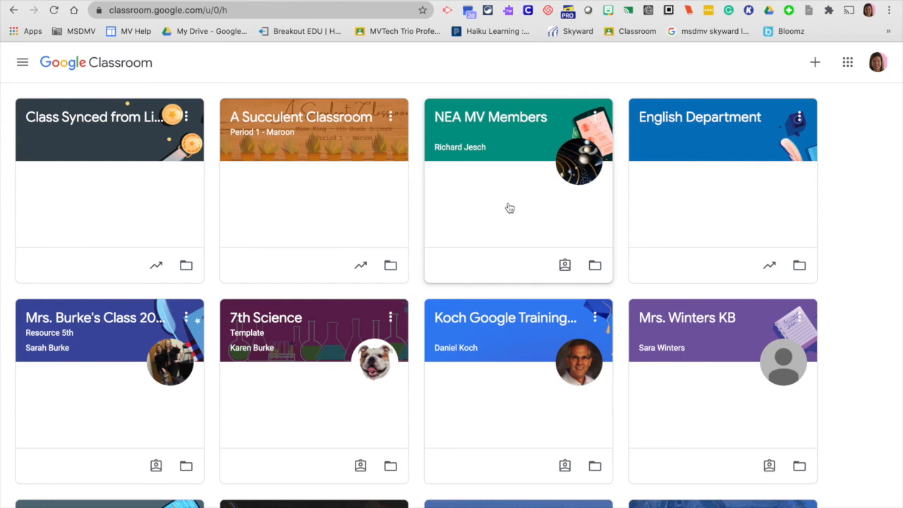
# Open the English Department class and look through how its classwork is organized by topic
pyautogui.scroll(-2, 510, 208)
pyautogui.scroll(2, 509, 208)
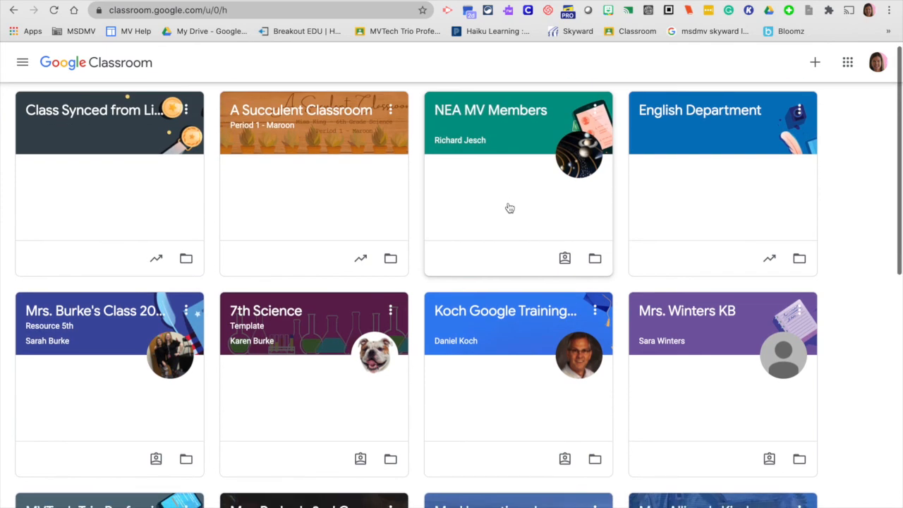
pyautogui.click(731, 132)
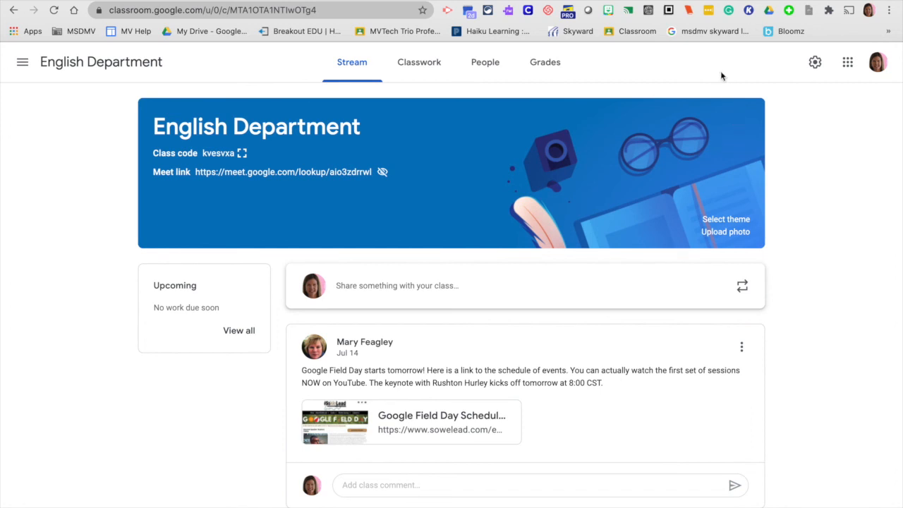
pyautogui.click(435, 67)
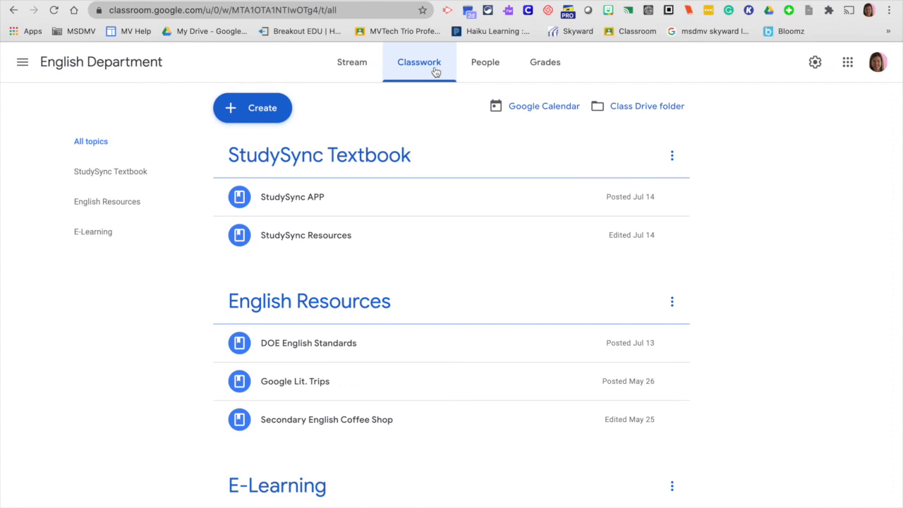
pyautogui.scroll(-1, 435, 71)
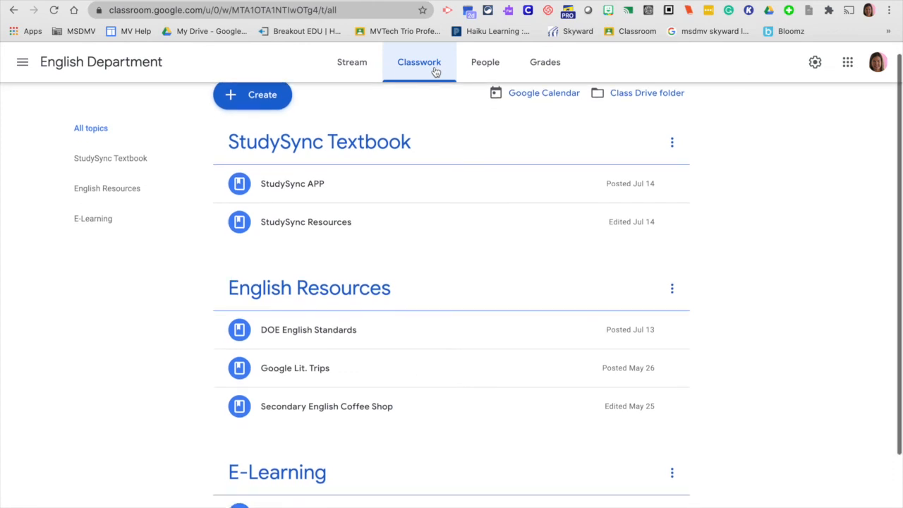